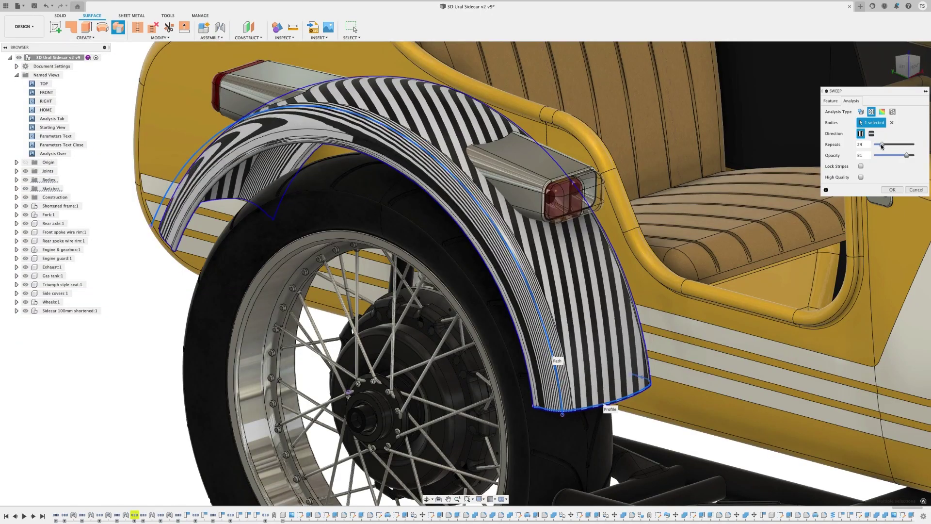
# Switch the fender sweep's surface preview to isocurve analysis.
pyautogui.click(893, 111)
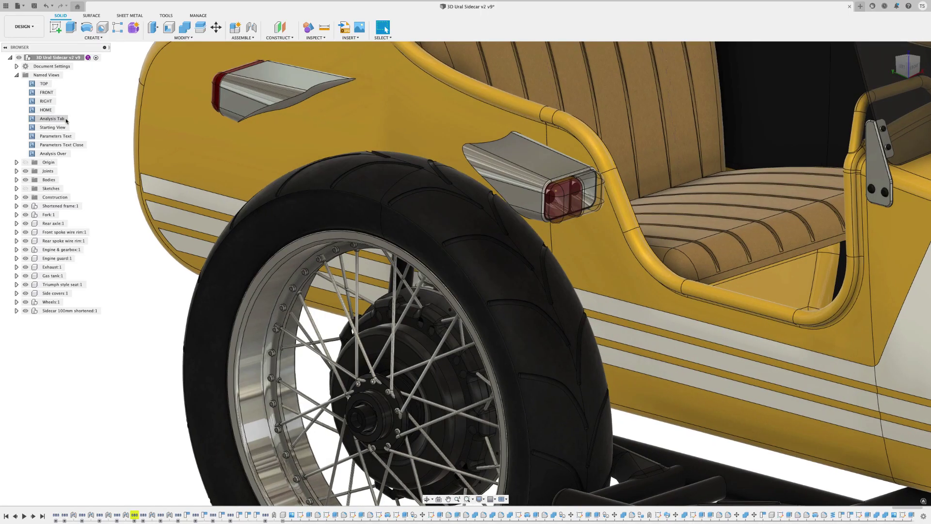
# Set up a surface Sweep using the open fender profile curve and the arched path over the sidecar wheel.
pyautogui.click(85, 38)
pyautogui.click(112, 84)
pyautogui.click(604, 407)
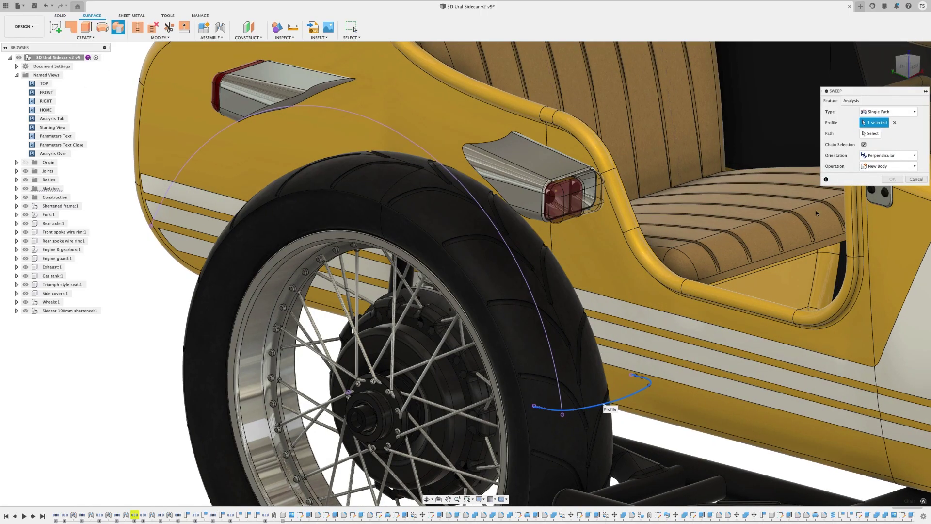
pyautogui.click(551, 358)
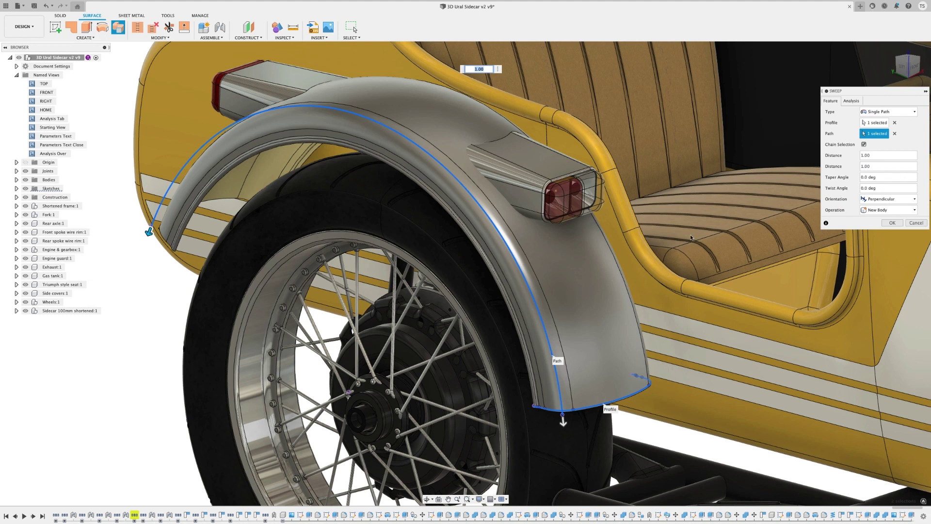
# Check the swept fender with zebra, curvature map and isocurve analysis, adjusting the zebra repeats, and complete the sweep.
pyautogui.click(851, 101)
pyautogui.click(871, 111)
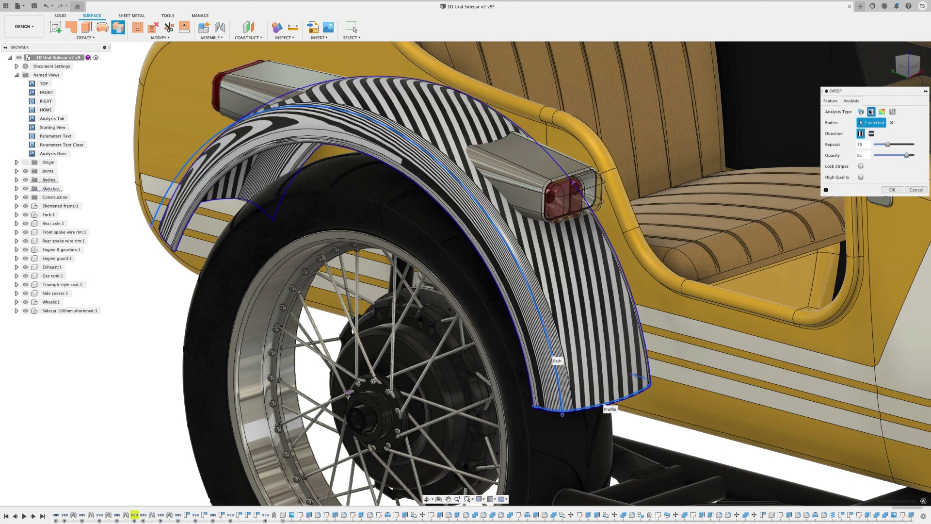
pyautogui.moveTo(884, 145); pyautogui.dragTo(896, 167)
pyautogui.click(881, 112)
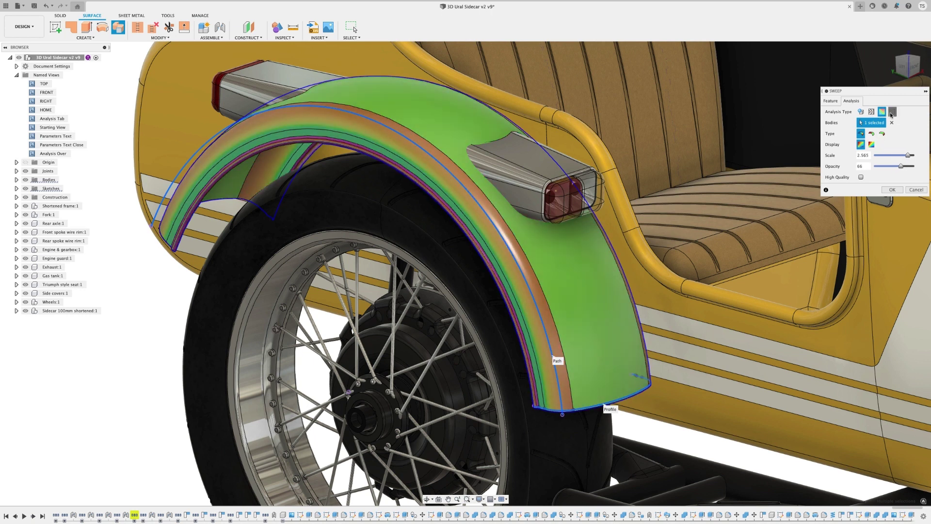
pyautogui.click(892, 112)
pyautogui.click(878, 134)
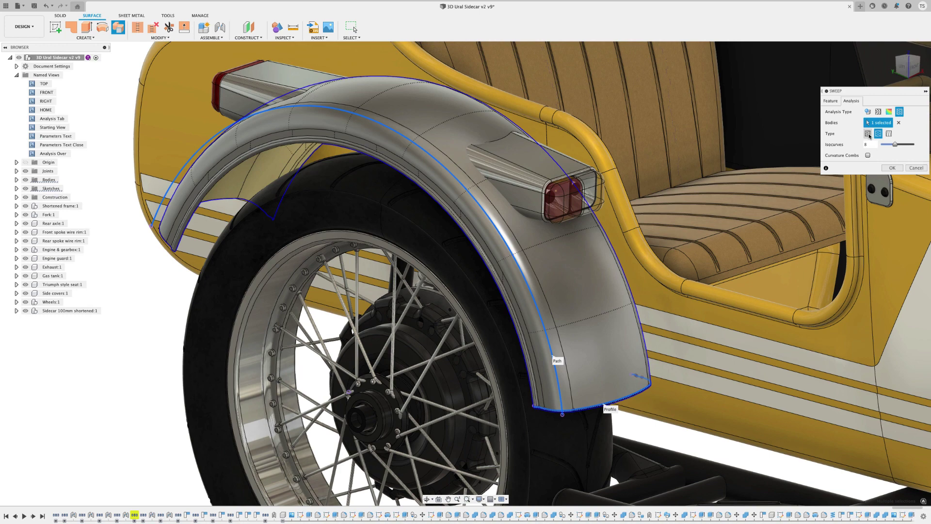
pyautogui.press('Return')
# Show the Analysis Over and Starting View named views, and export the sidecar design as a USD file (*.usdz).
pyautogui.doubleClick(59, 153)
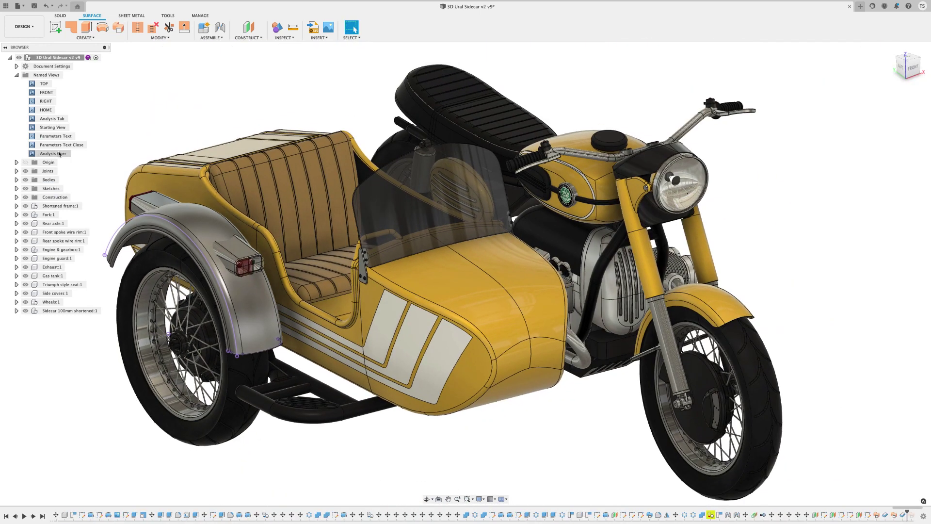
pyautogui.doubleClick(54, 128)
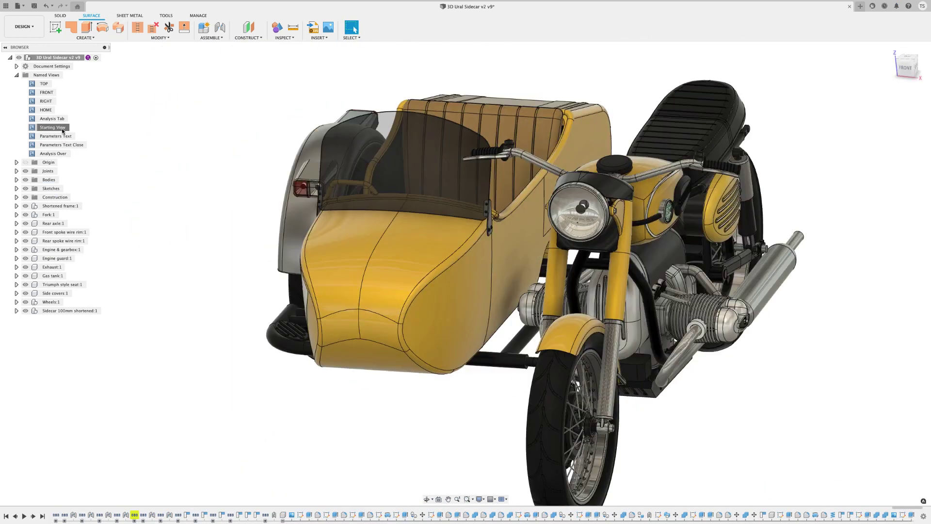
pyautogui.click(27, 8)
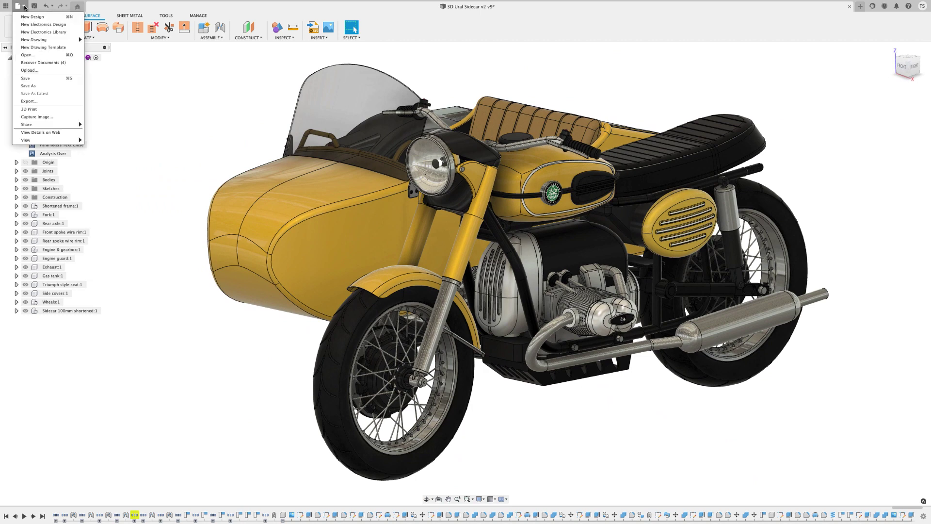
pyautogui.click(57, 102)
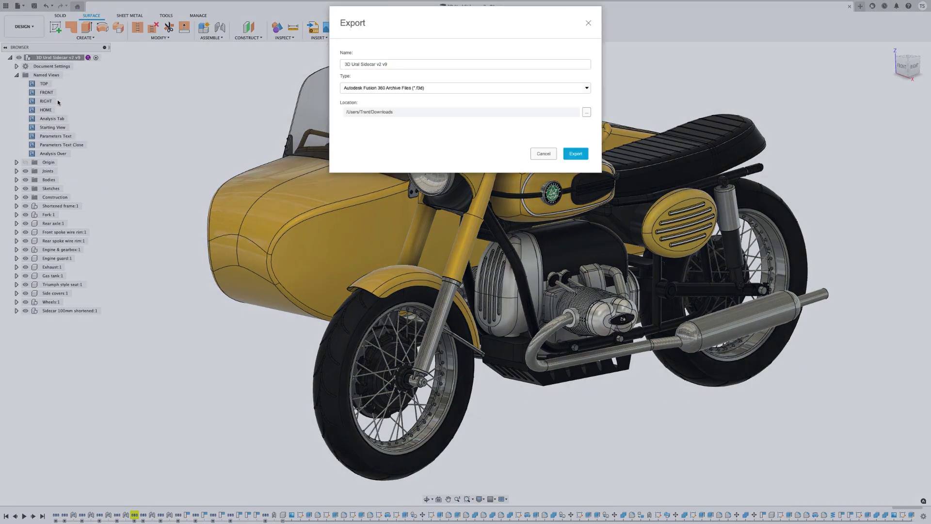
pyautogui.click(588, 88)
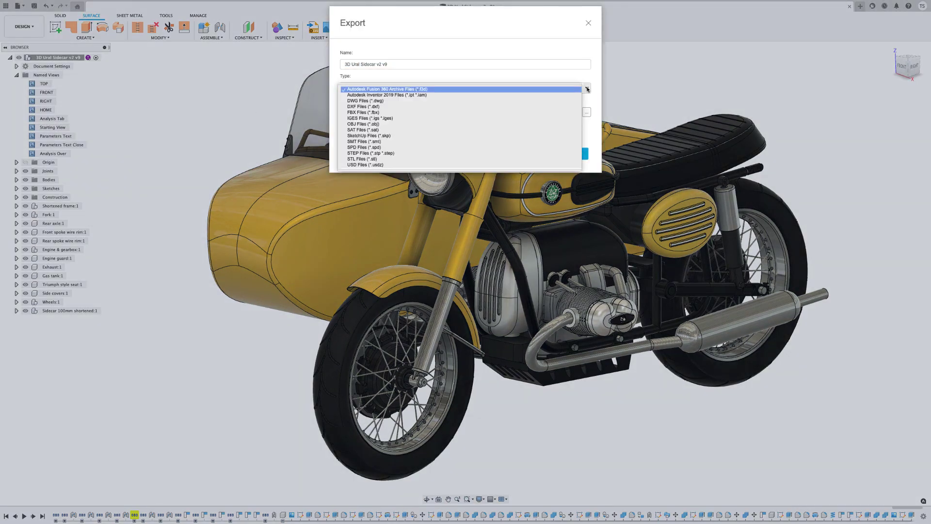
pyautogui.click(467, 165)
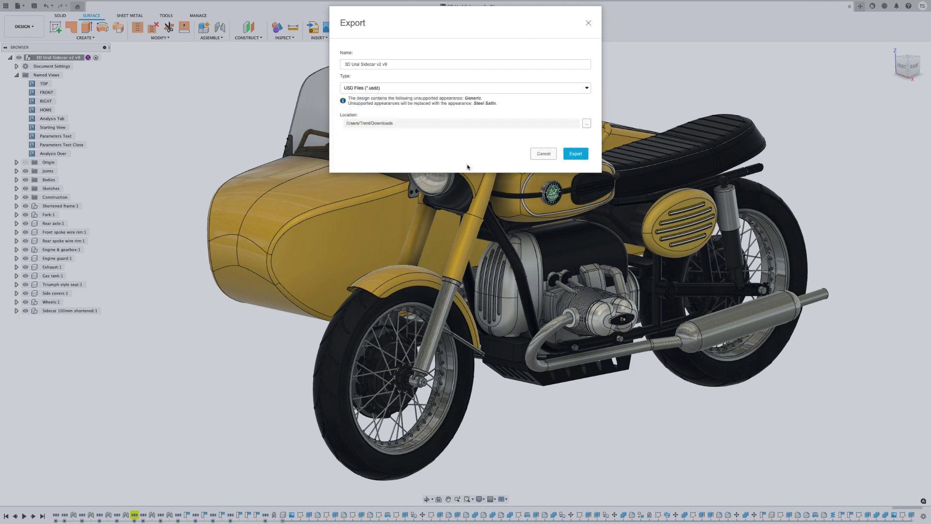
pyautogui.click(575, 154)
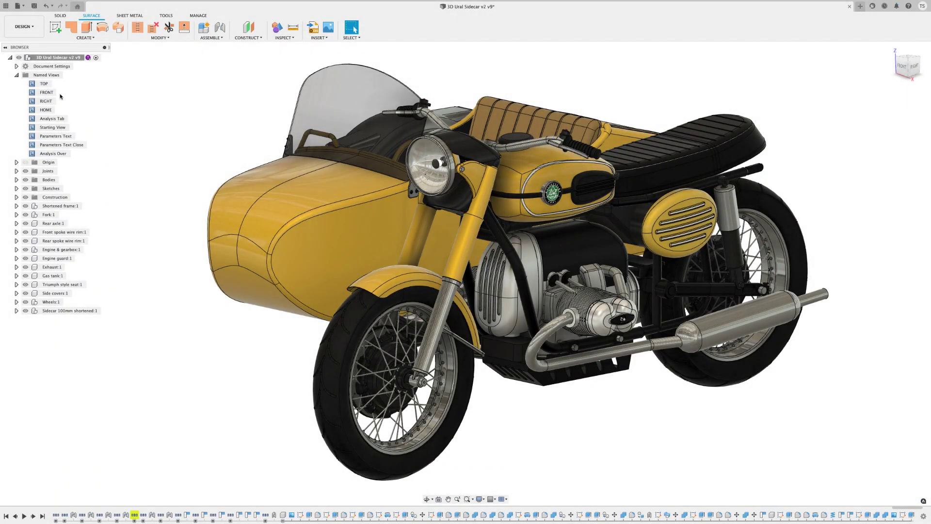
# Reopen the design's export settings and examine the available file types.
pyautogui.click(24, 6)
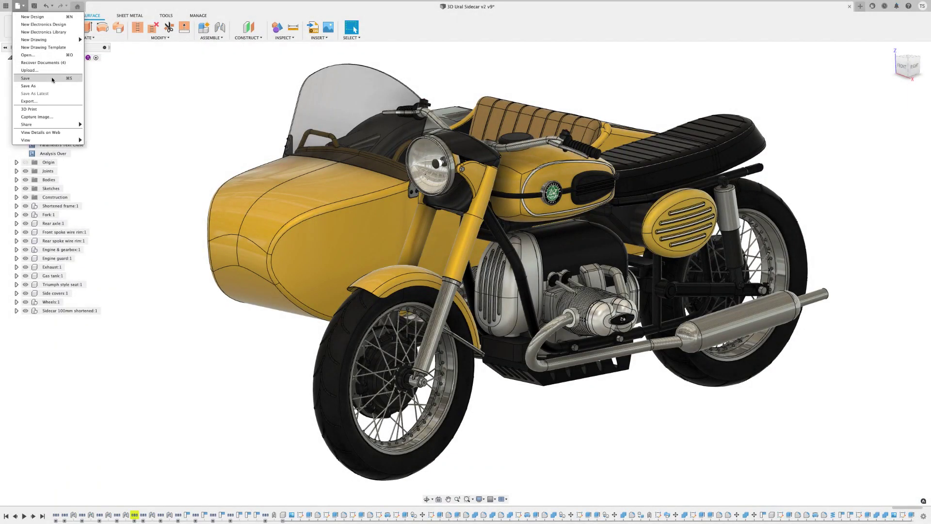
pyautogui.click(57, 100)
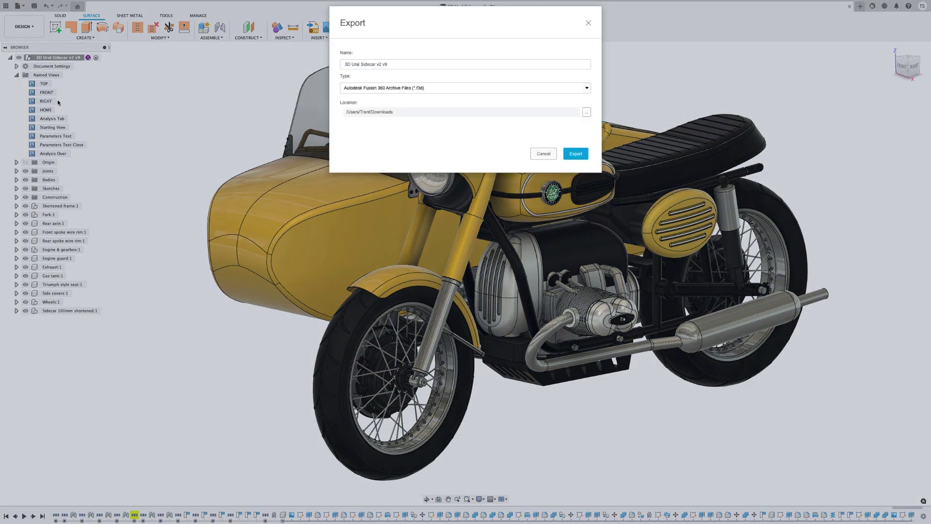
pyautogui.click(587, 87)
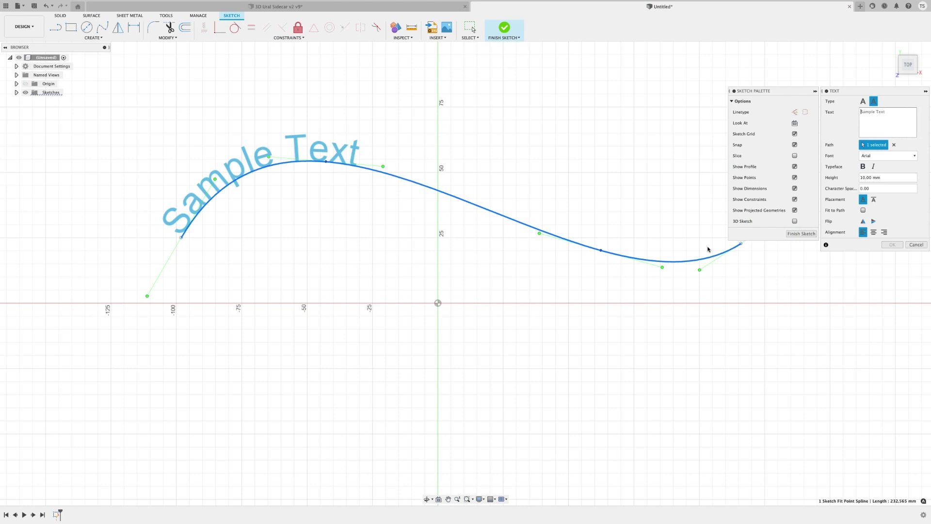
# Enter "Text is parametric now" as the text along the spline, enable Fit to Path and complete the text.
pyautogui.write('Text is parametric')
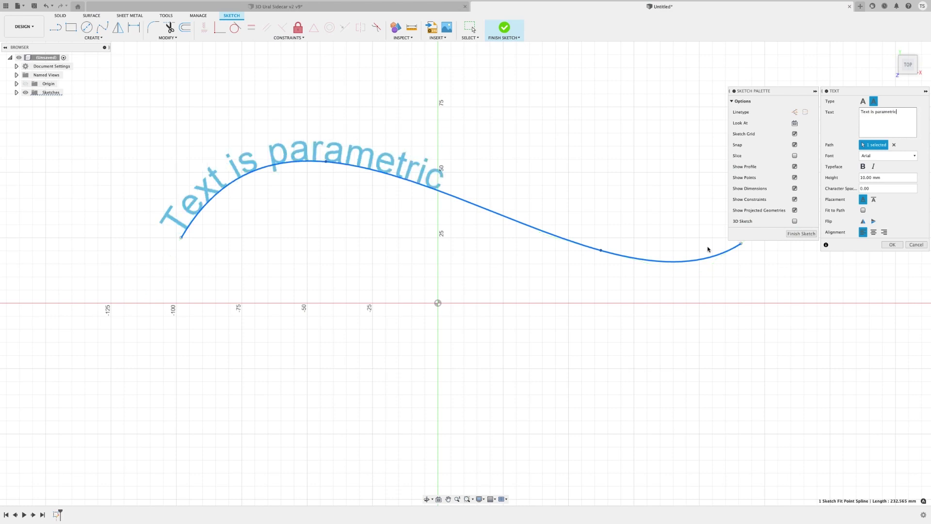
pyautogui.write(' now')
pyautogui.click(863, 210)
pyautogui.click(892, 245)
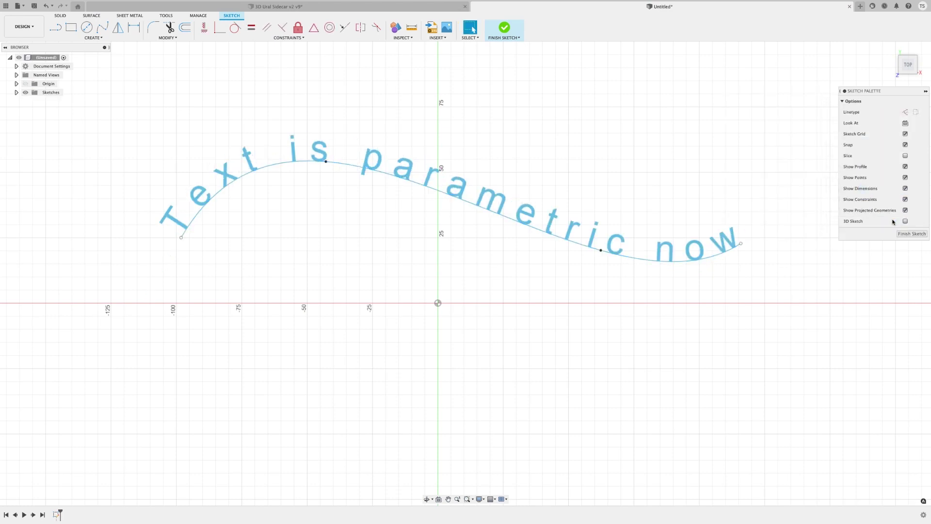
# Find the Change Parameters command and set the Text1-Height parameter to 8 mm.
pyautogui.press('s')
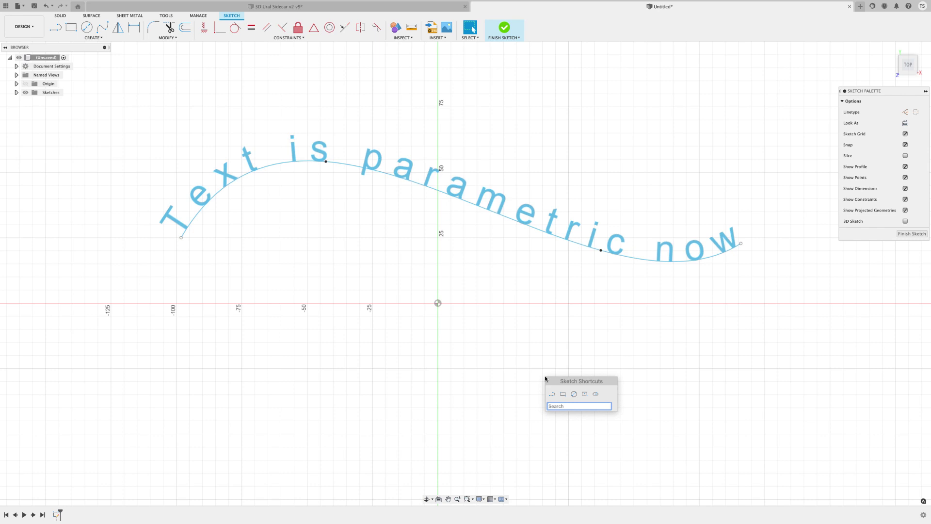
pyautogui.write('para')
pyautogui.press('Down')
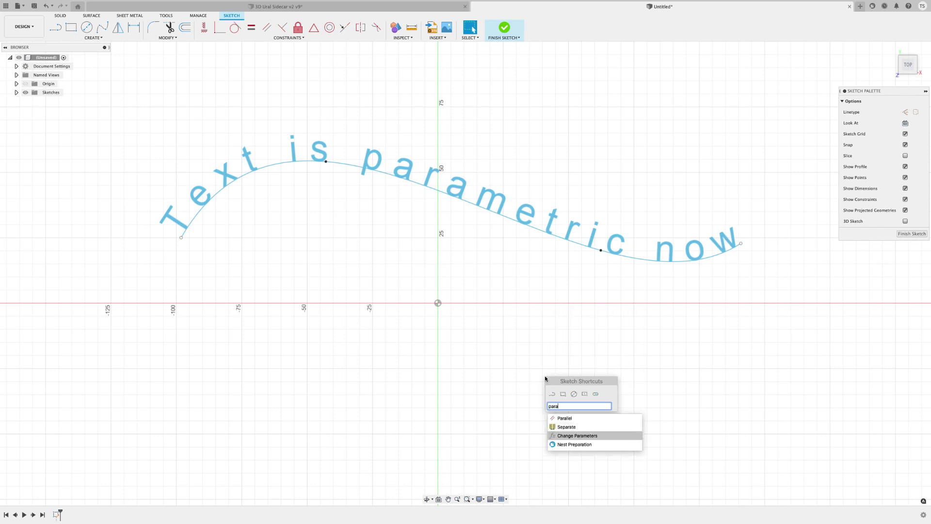
pyautogui.press('Return')
pyautogui.click(404, 398)
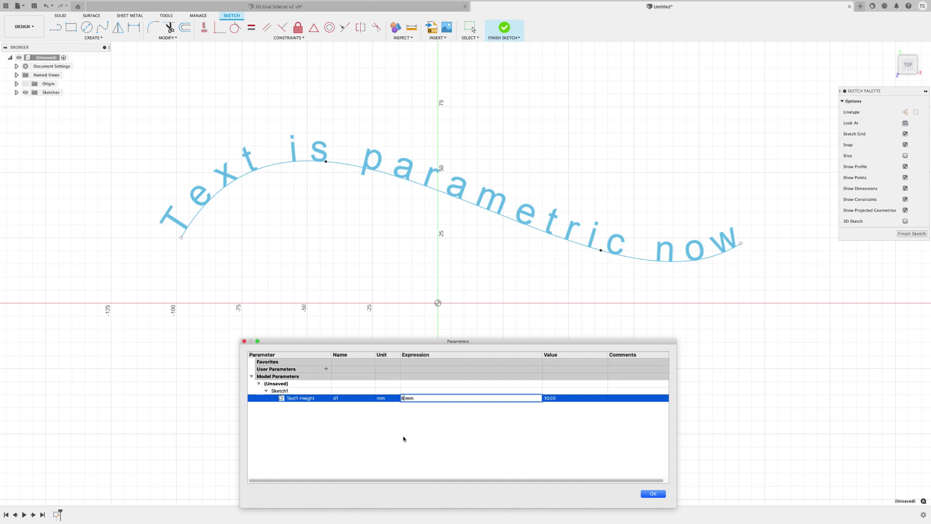
pyautogui.press('Return')
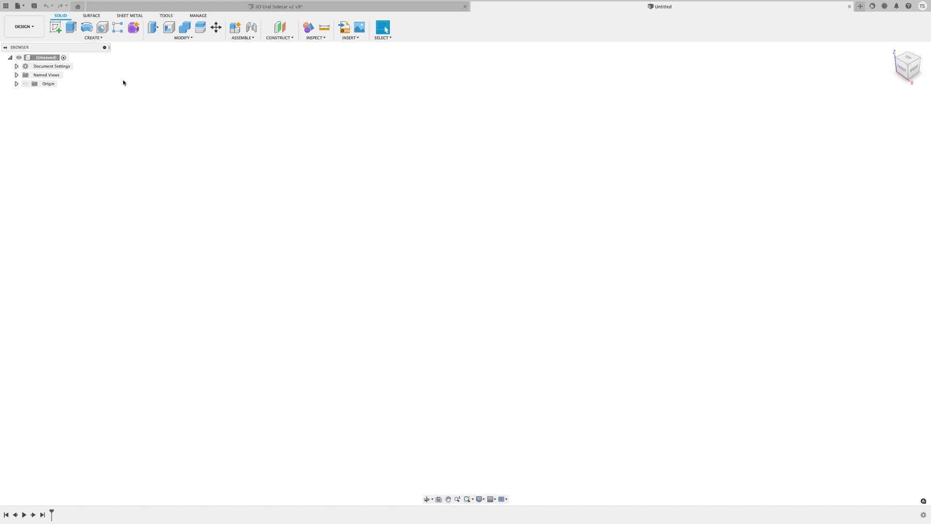
# Start a sketch on the horizontal origin plane and draw a two-point rectangle about 75 mm wide around the origin.
pyautogui.click(56, 27)
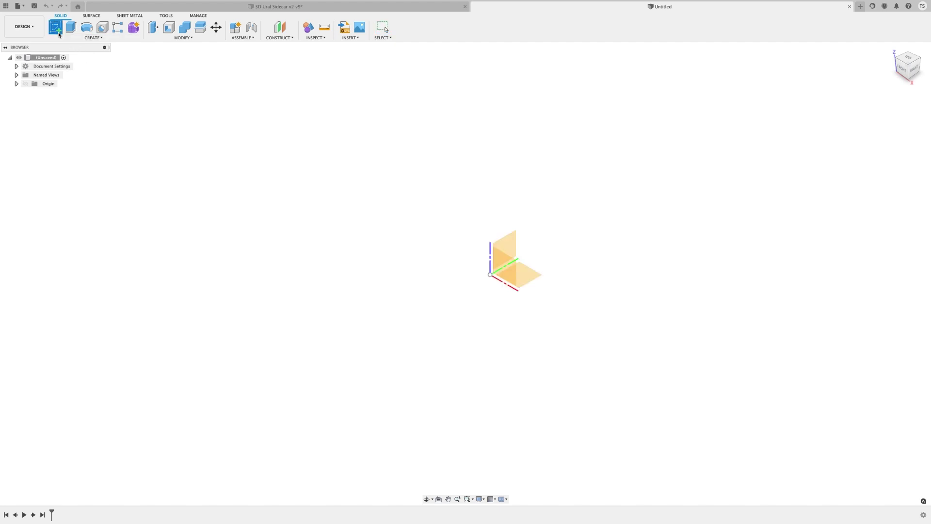
pyautogui.click(520, 282)
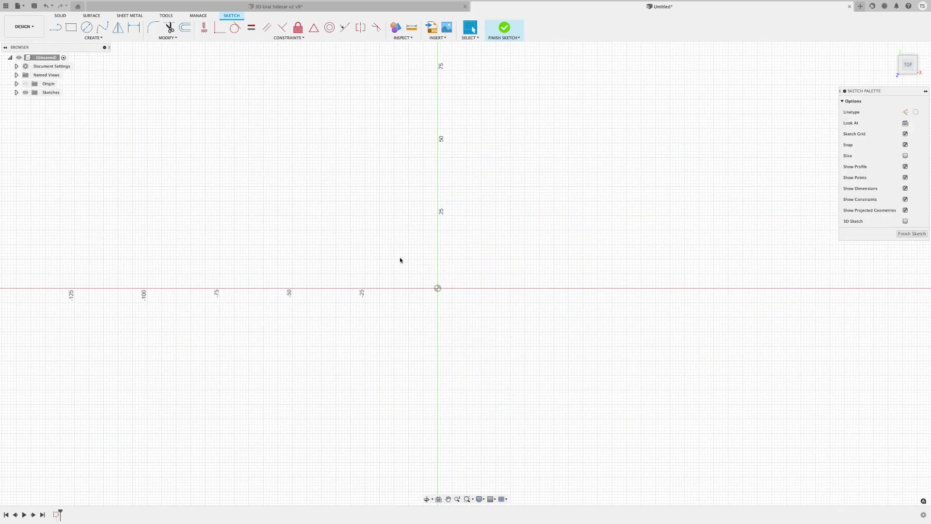
pyautogui.press('r')
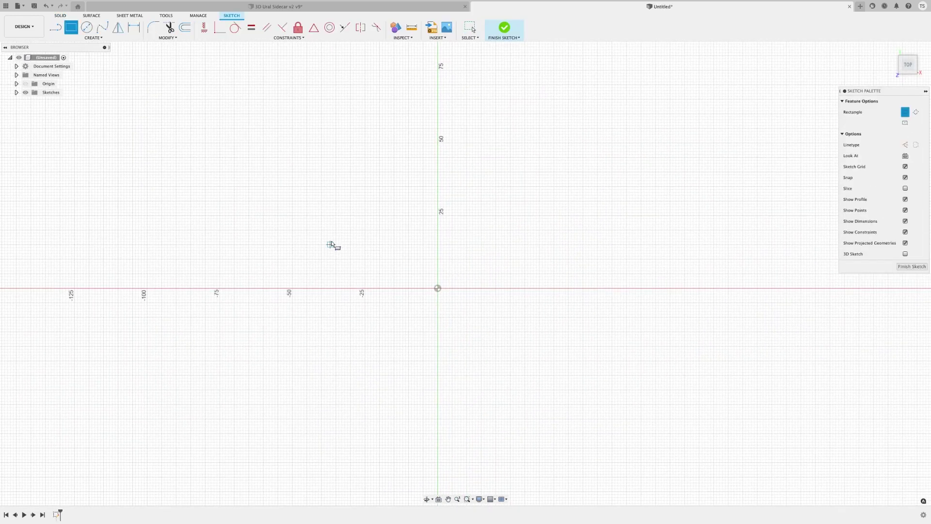
pyautogui.click(327, 238)
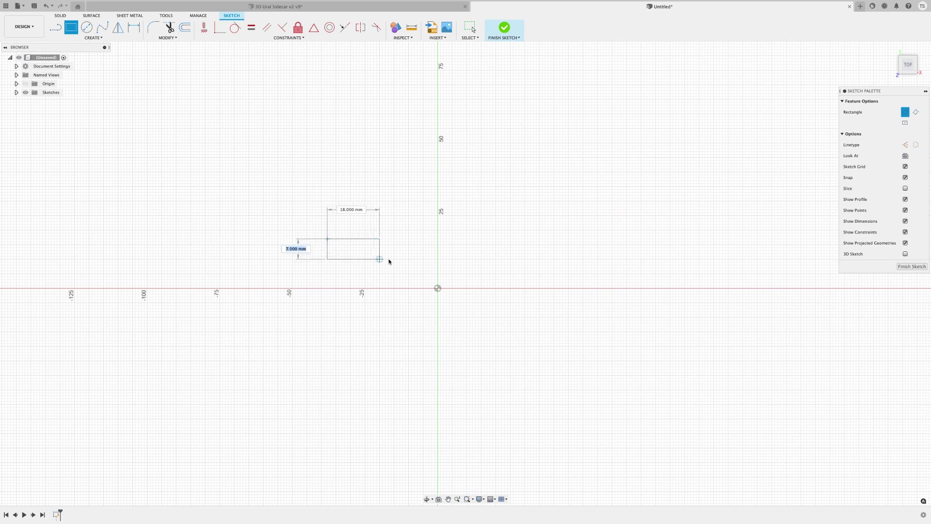
pyautogui.click(545, 306)
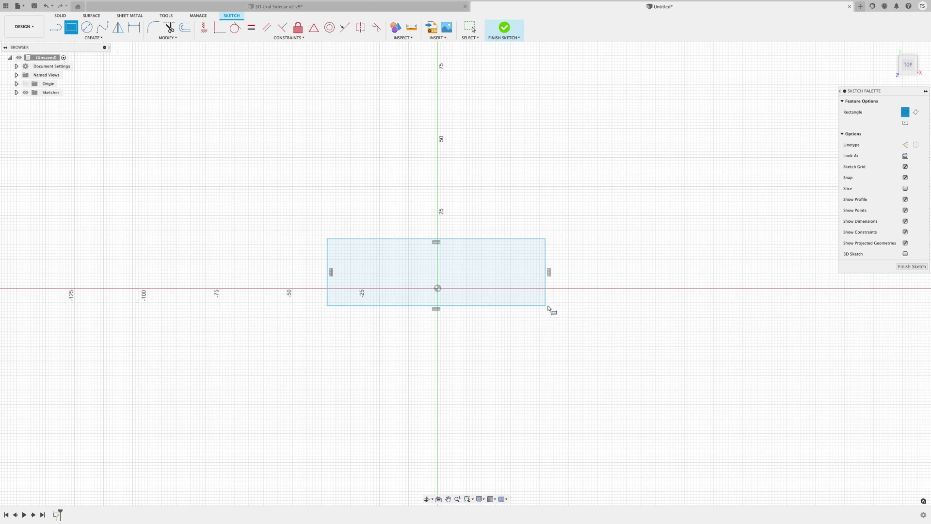
# Dimension the rectangle's upper horizontal edge at 75 in.
pyautogui.press('d')
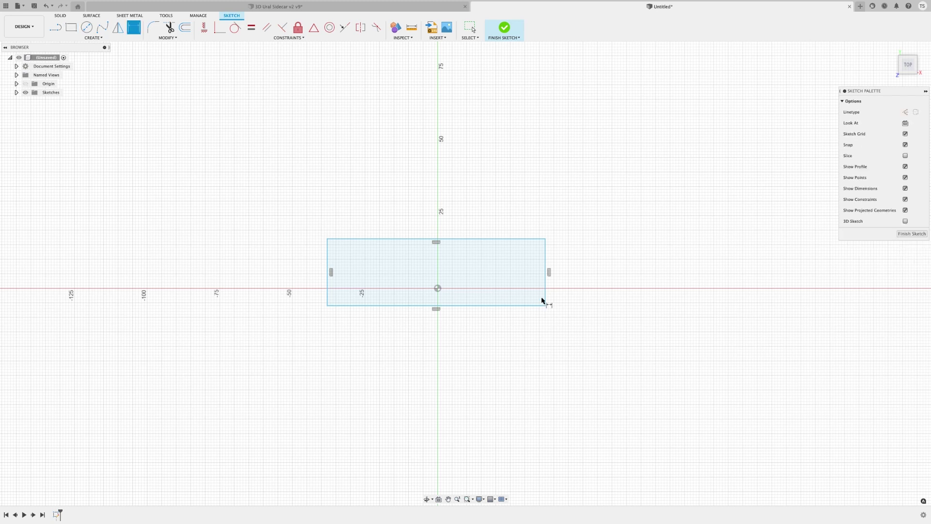
pyautogui.click(466, 239)
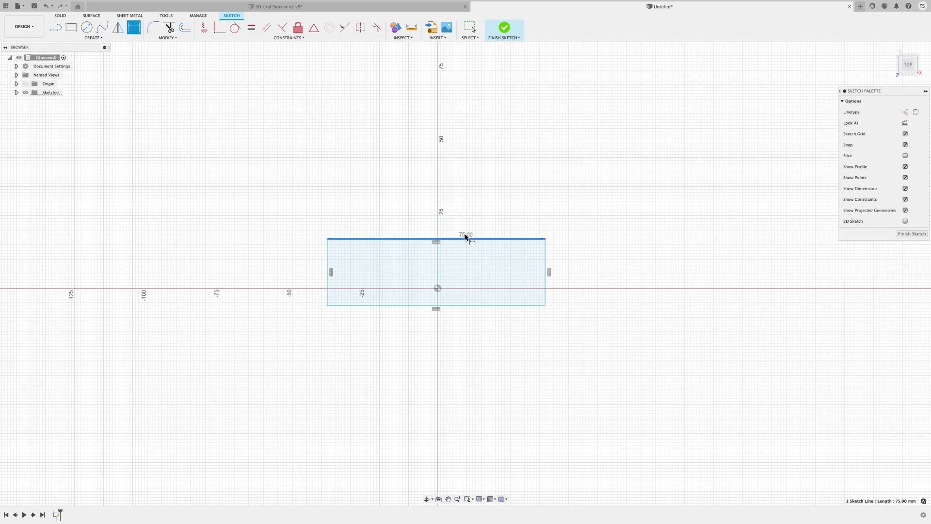
pyautogui.click(462, 185)
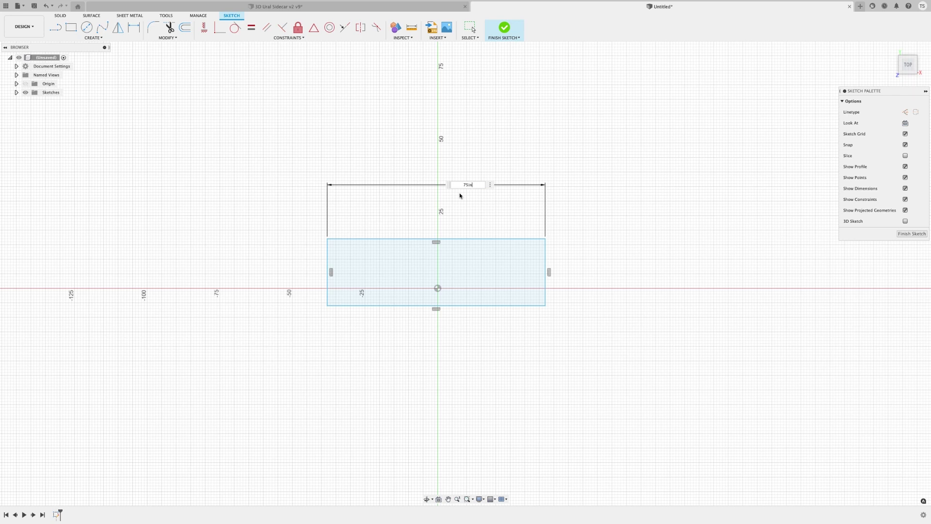
pyautogui.press('Tab')
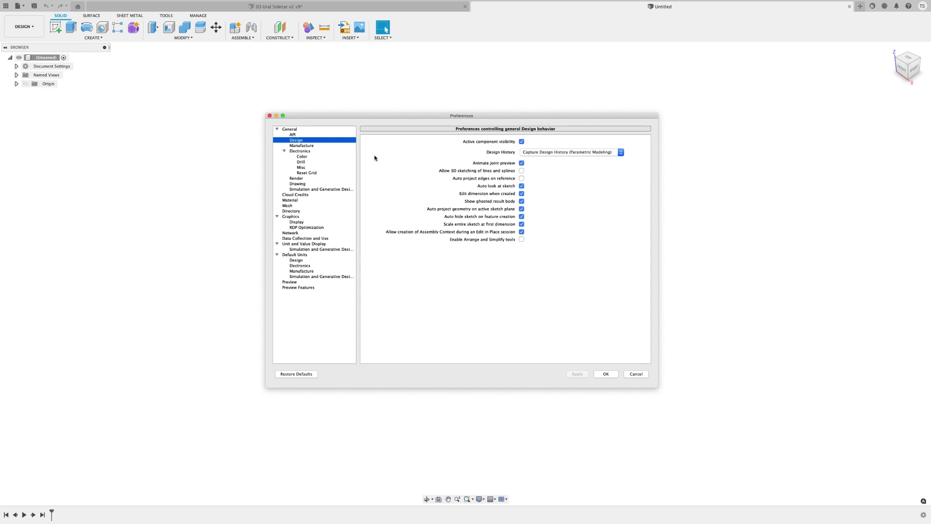
# Apply the Design preference "Scale entire sketch at first dimension" as enabled, and dimension the rectangle's upper edge again at 75 in.
pyautogui.click(521, 224)
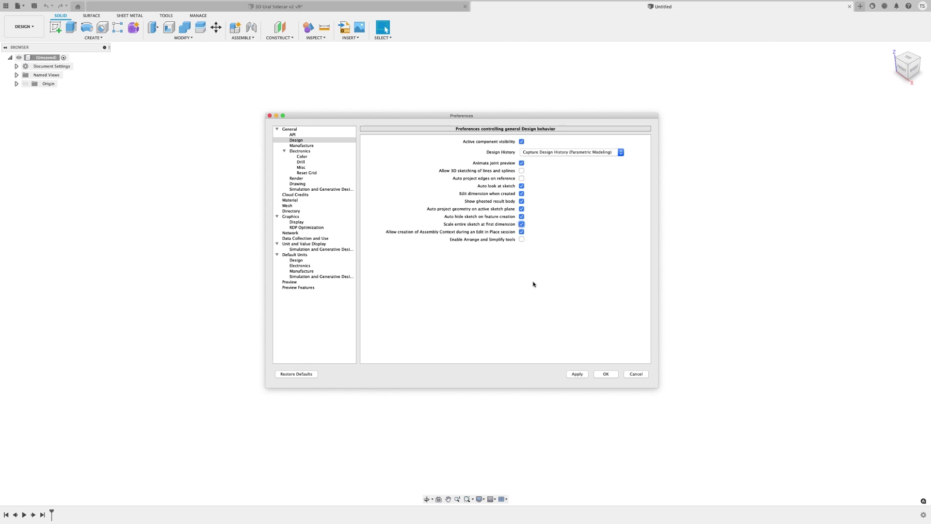
pyautogui.click(575, 374)
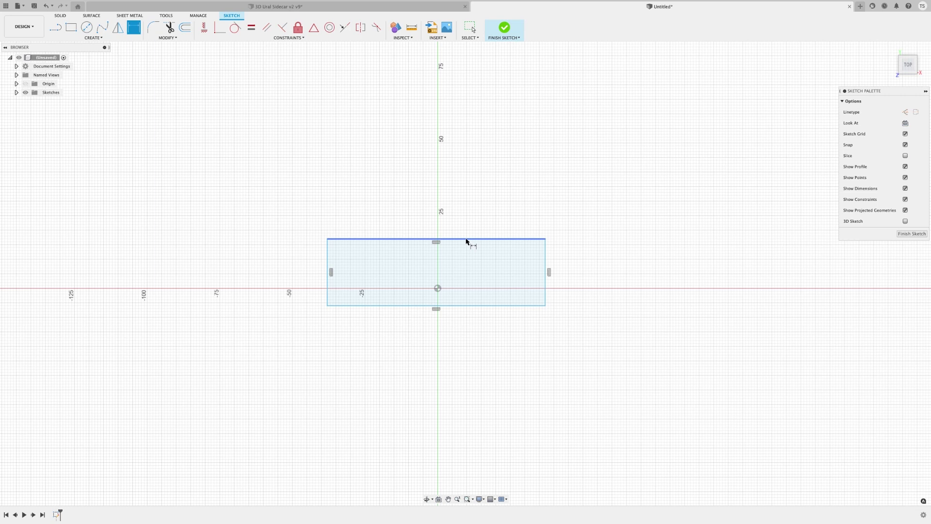
pyautogui.click(466, 241)
pyautogui.click(459, 189)
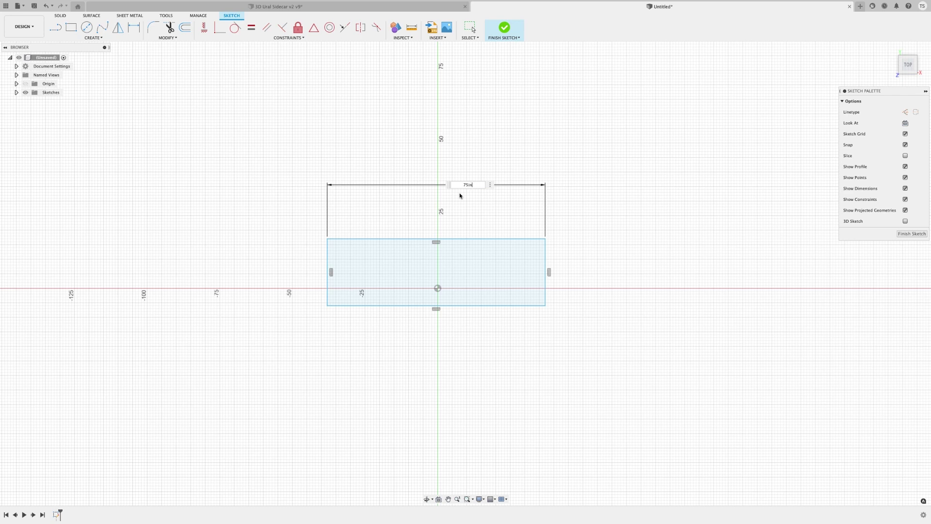
pyautogui.press('Return')
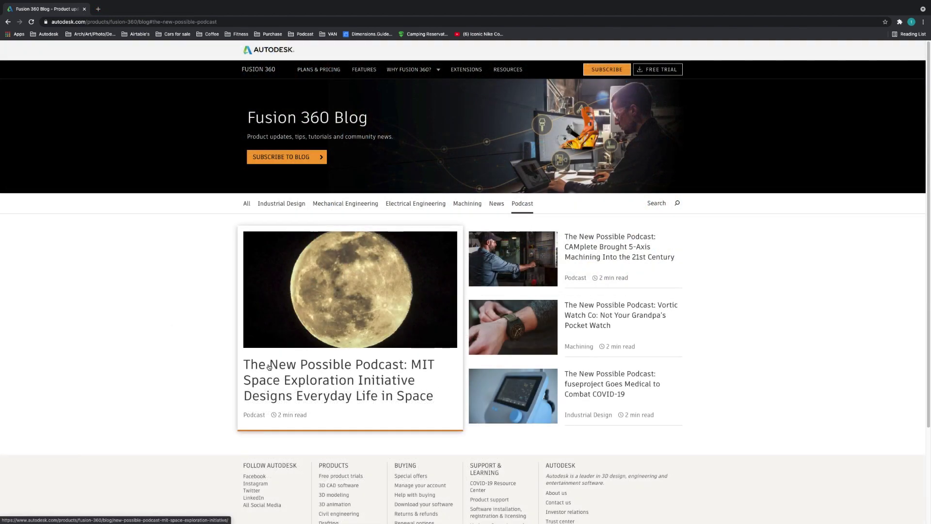
# In the web browser, open the Fusion 360 Blog's MIT Space Exploration Initiative podcast article and read down to the other episodes.
pyautogui.click(269, 367)
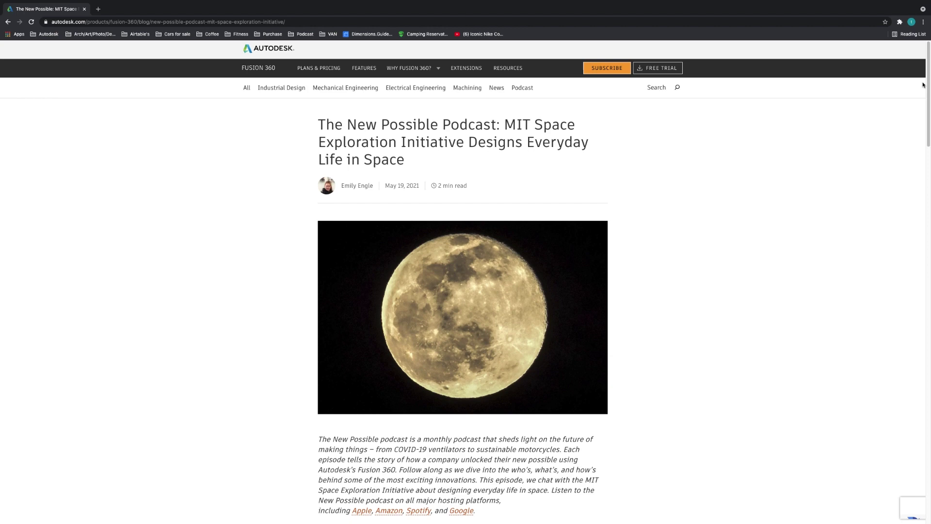
pyautogui.scroll(-2, 923, 85)
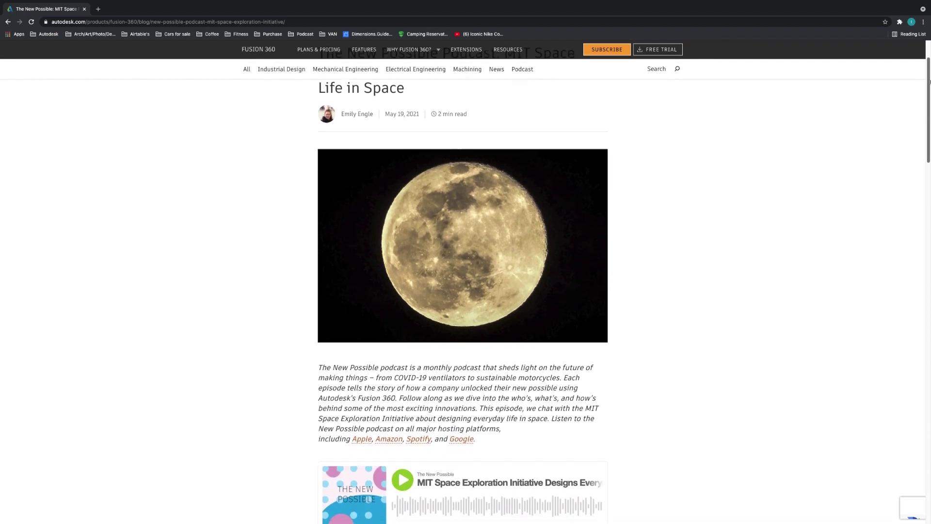
pyautogui.moveTo(929, 81); pyautogui.dragTo(929, 266)
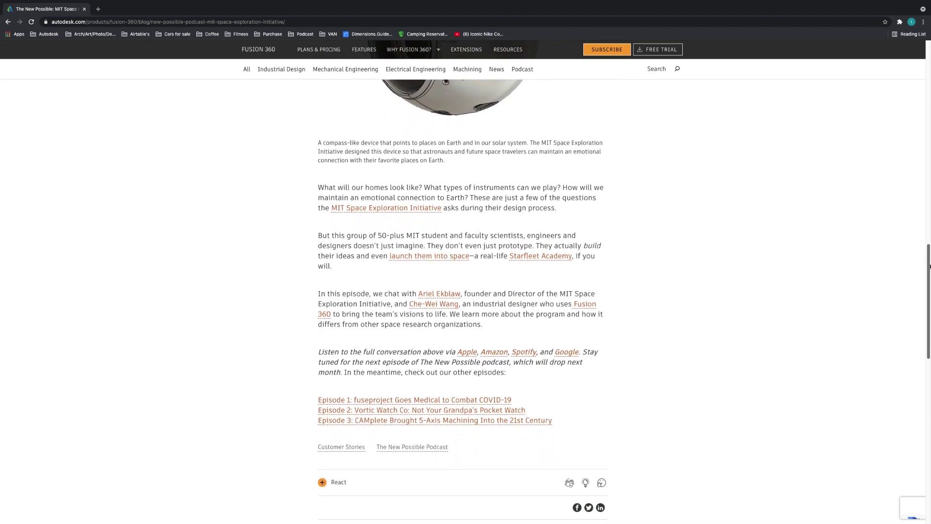